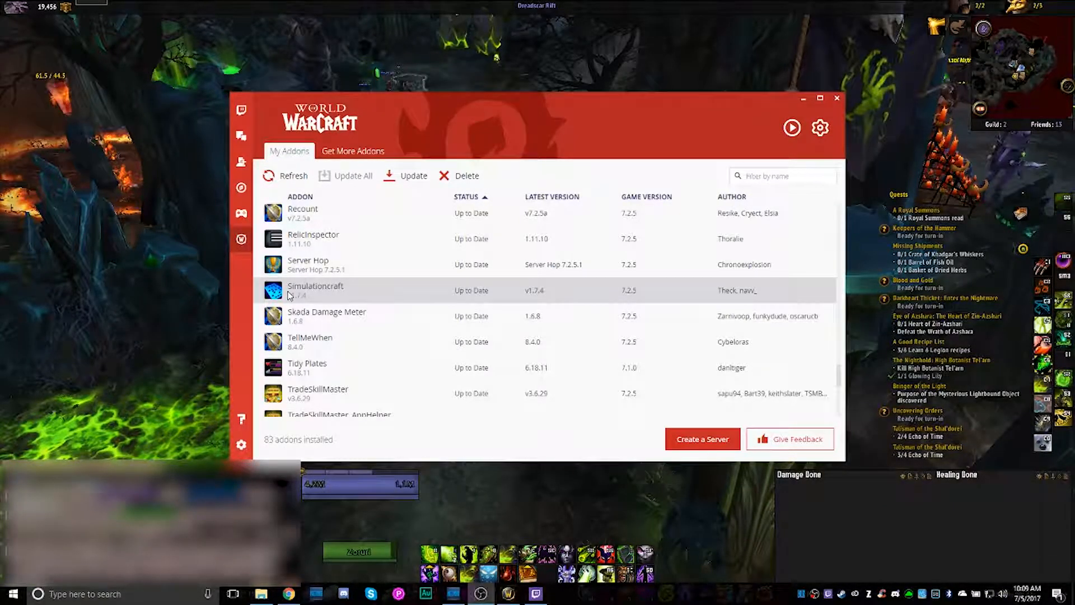
Switch to World of Warcraft, run the /simc chat command to produce the character's SimulationCraft export text, and close the export window.
left_click(202, 294)
key("w")
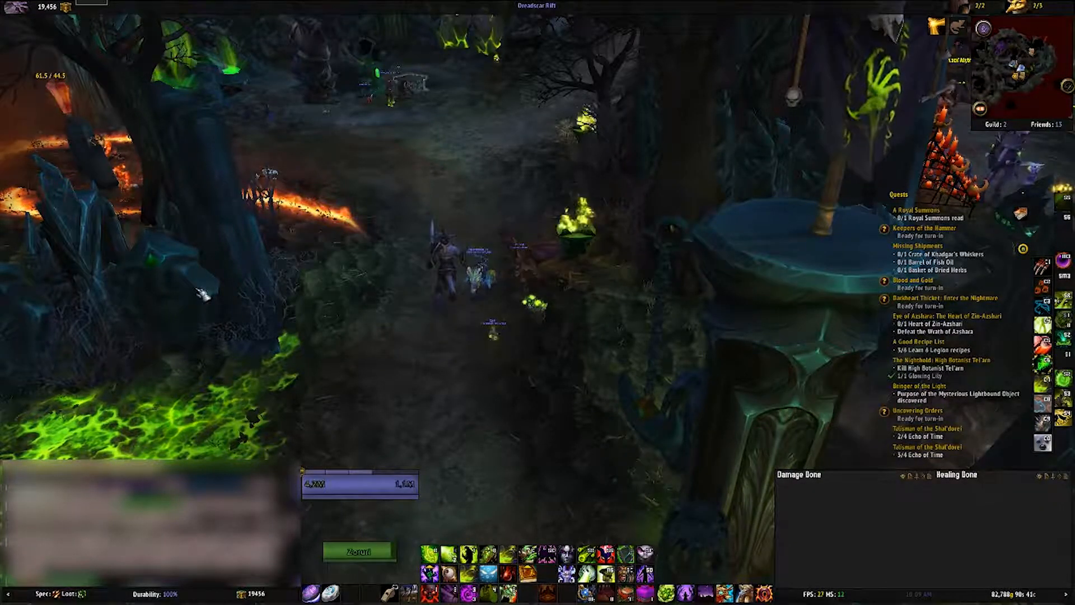
key("w")
key("w")
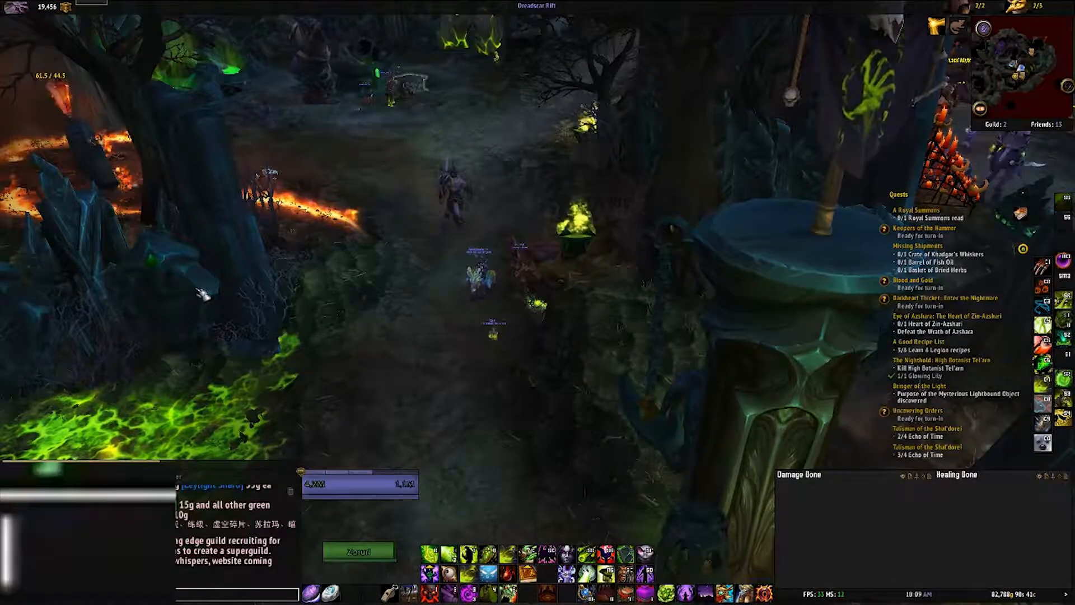
type("/sl")
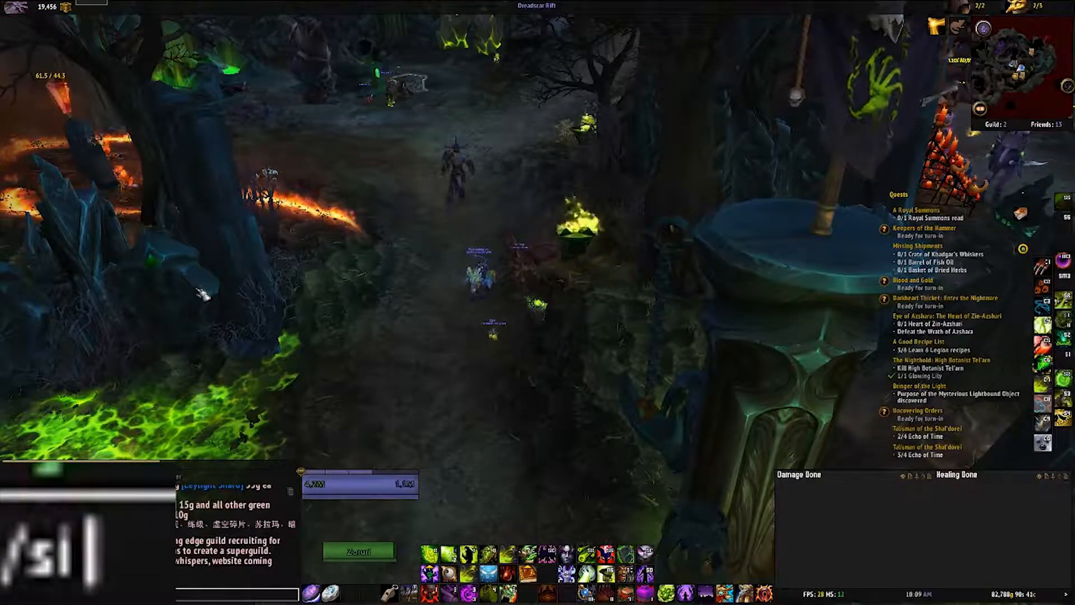
type("mc")
key("Return")
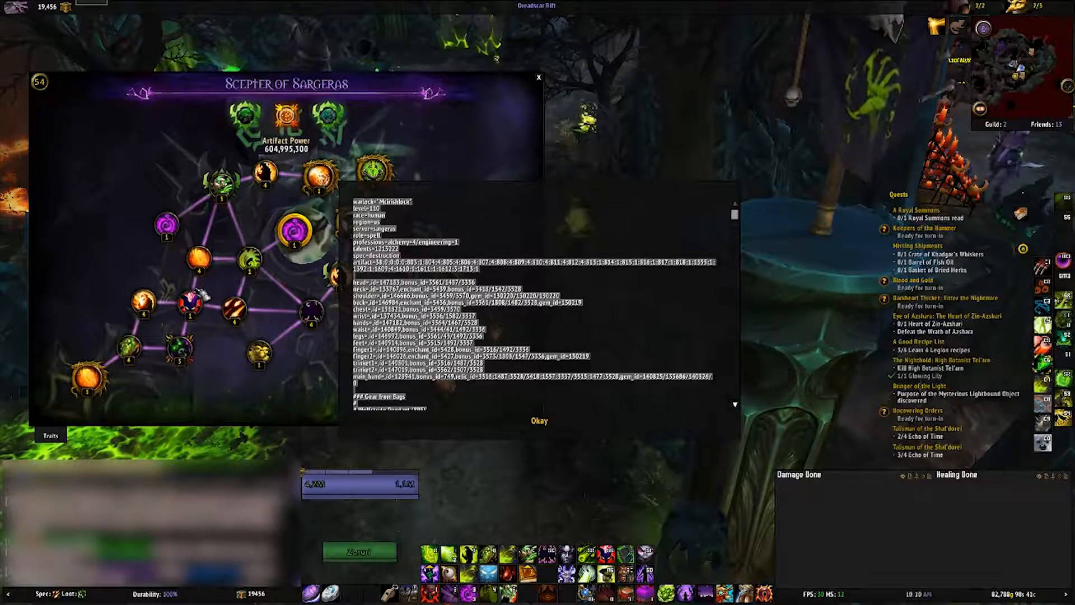
left_click(538, 424)
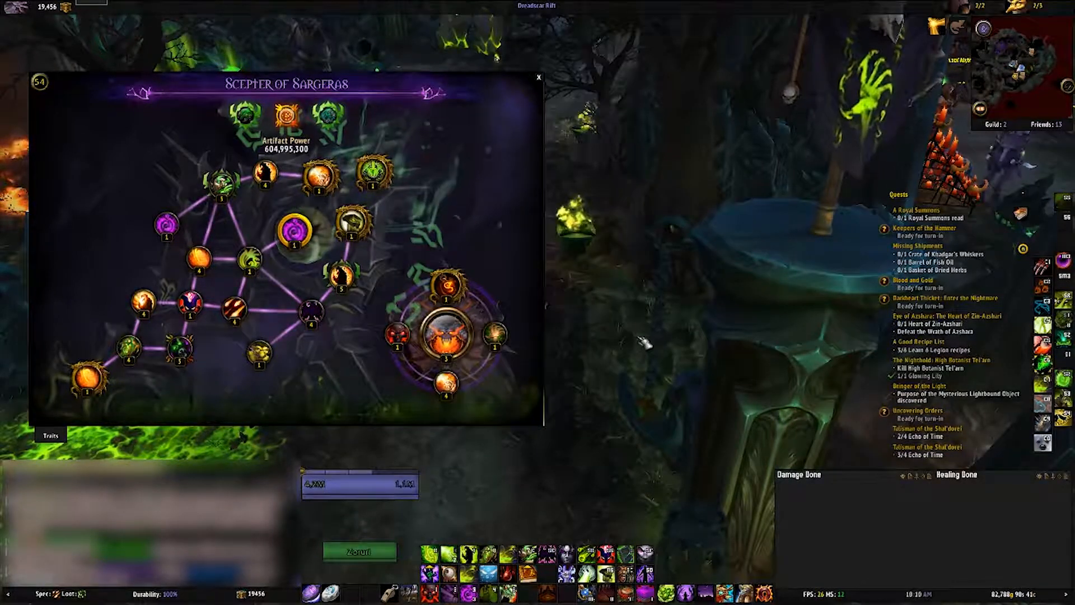
Switch to Chrome and examine the warlock's equipped gear, stats and Destruction talents on the World of Warcraft character page.
key("alt+Tab")
key("alt+Tab")
key("alt+Tab")
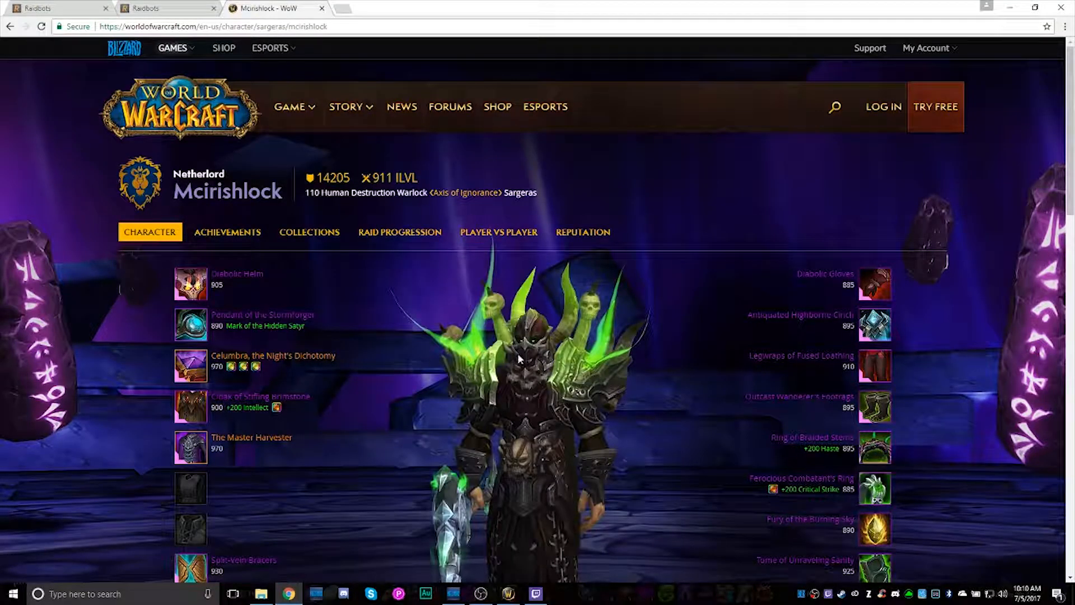
scroll(532, 428, "down", 5)
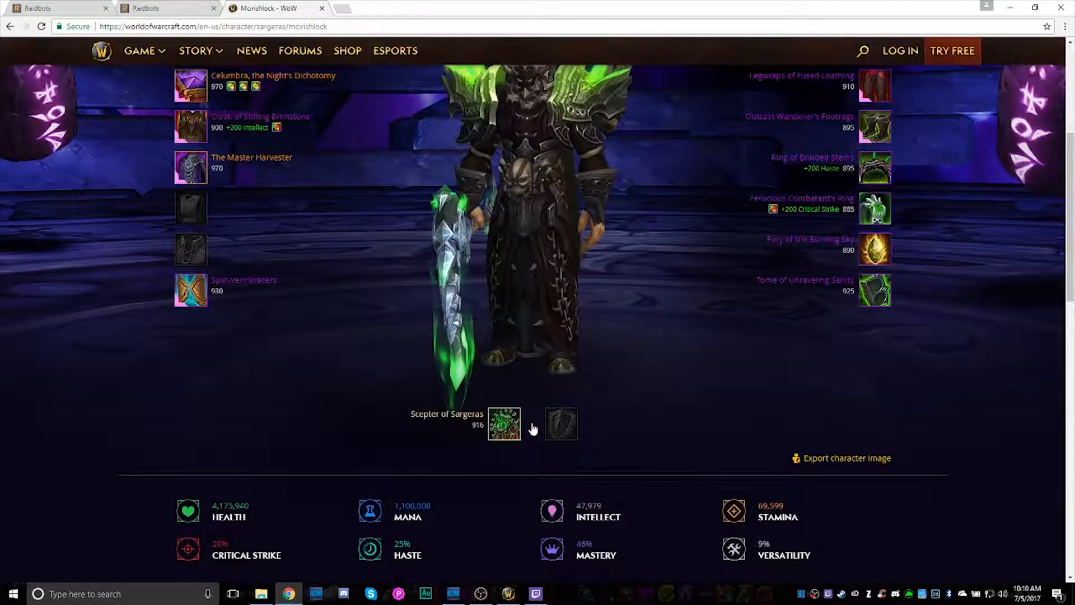
scroll(585, 417, "up", 3)
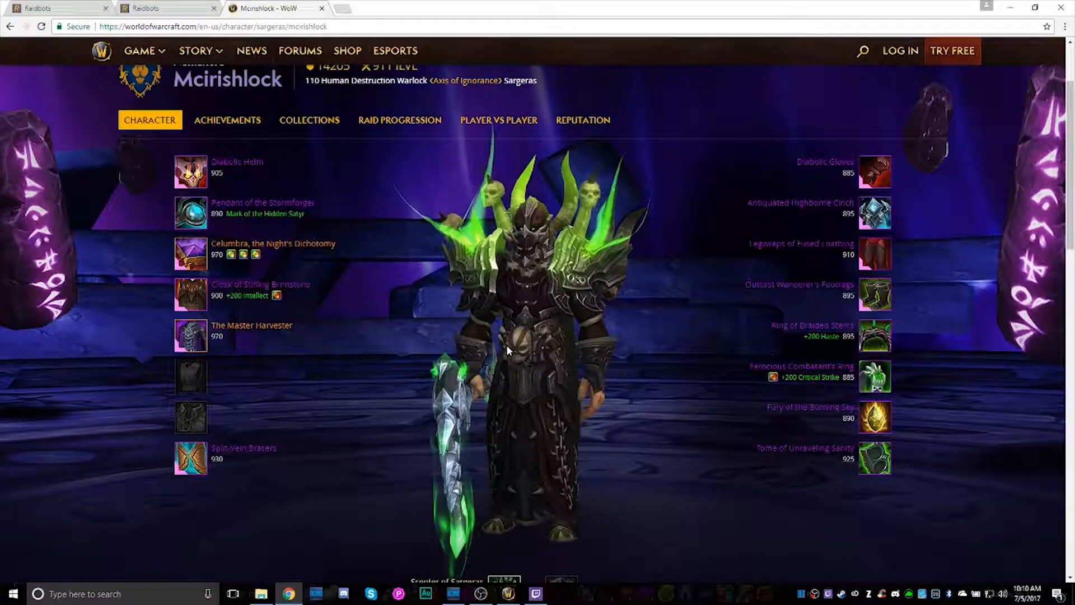
scroll(506, 344, "down", 3)
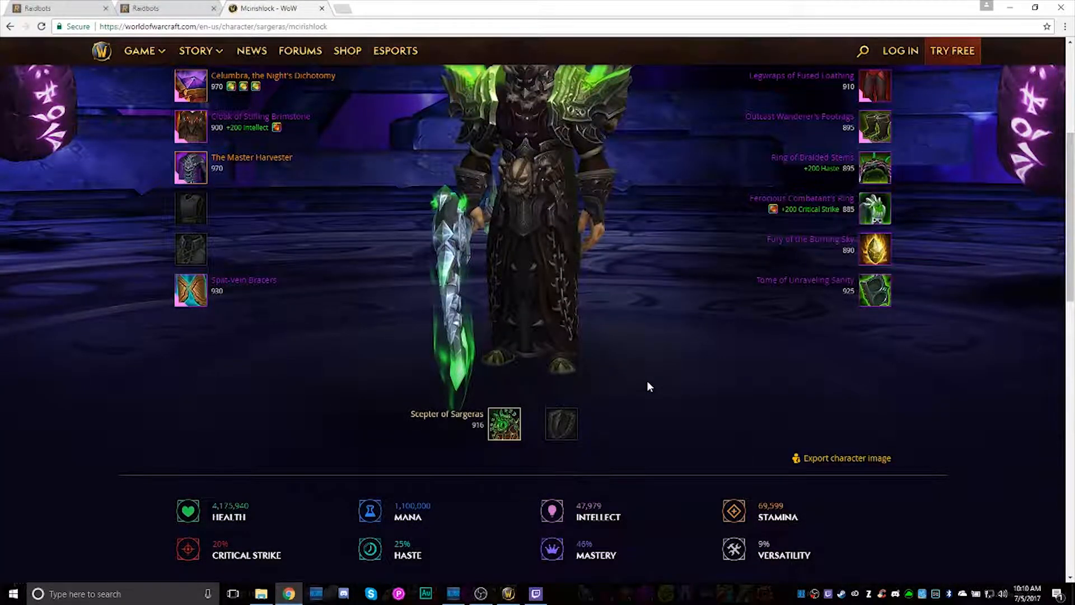
scroll(646, 385, "down", 6)
scroll(599, 429, "up", 1)
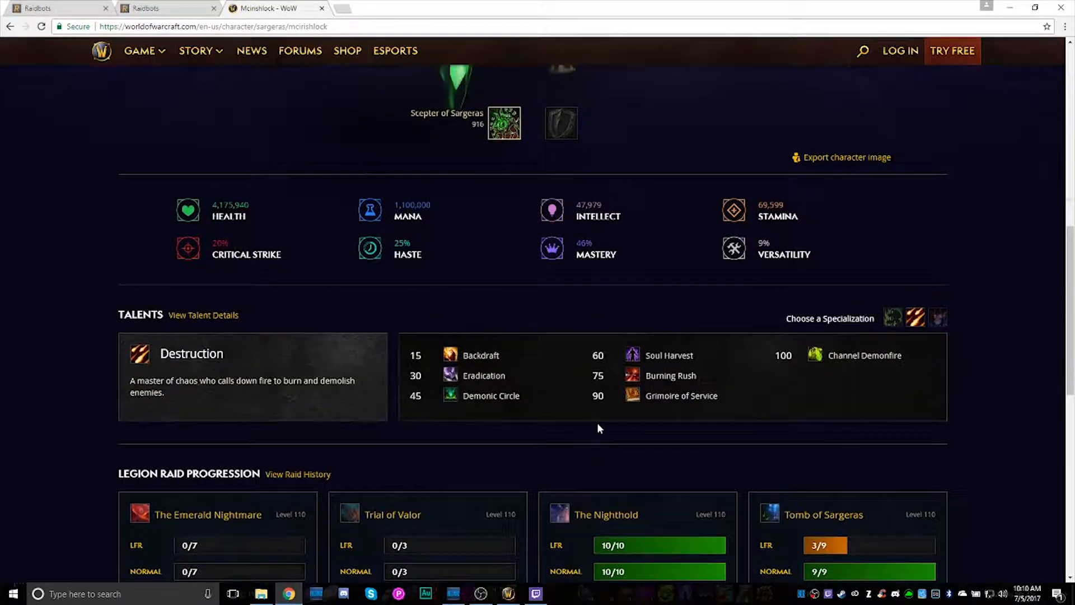
scroll(597, 429, "up", 10)
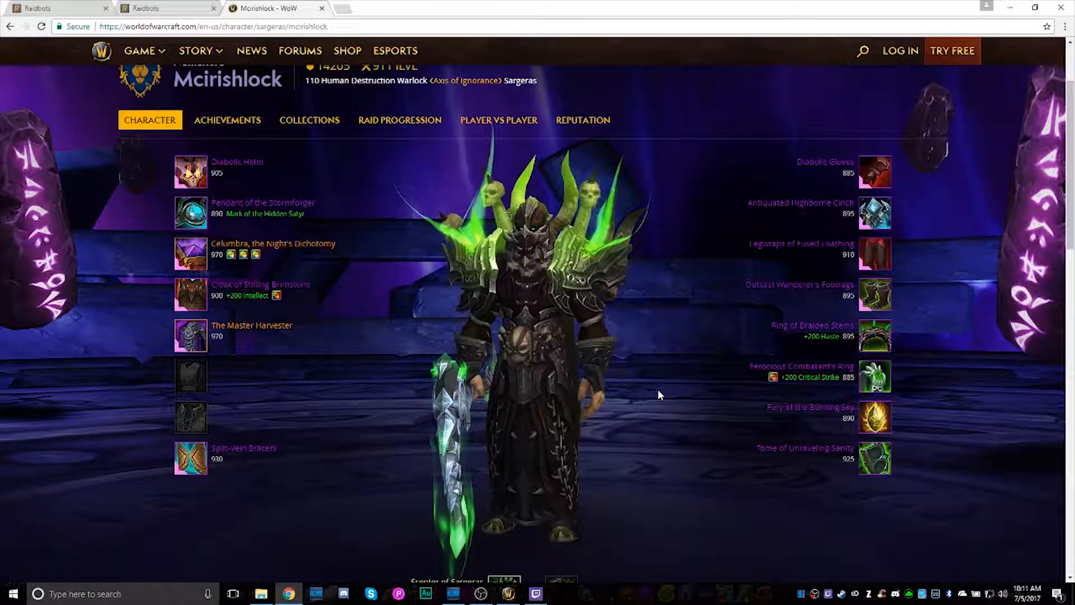
Review the Raidbots Stat Weights form, from the pasted SimC addon text down to the report options.
left_click(56, 8)
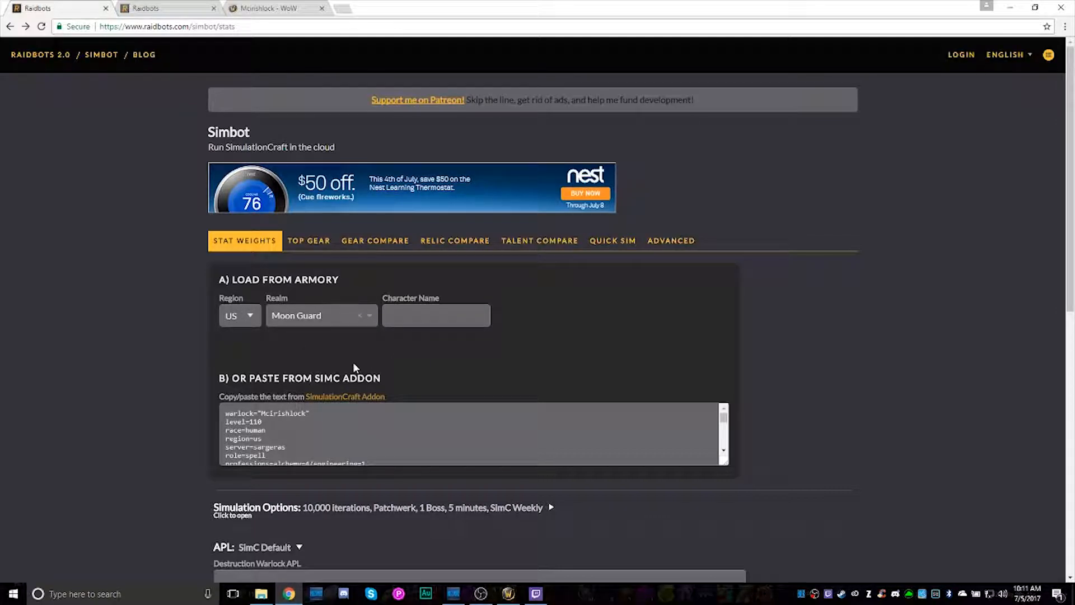
scroll(362, 363, "down", 3)
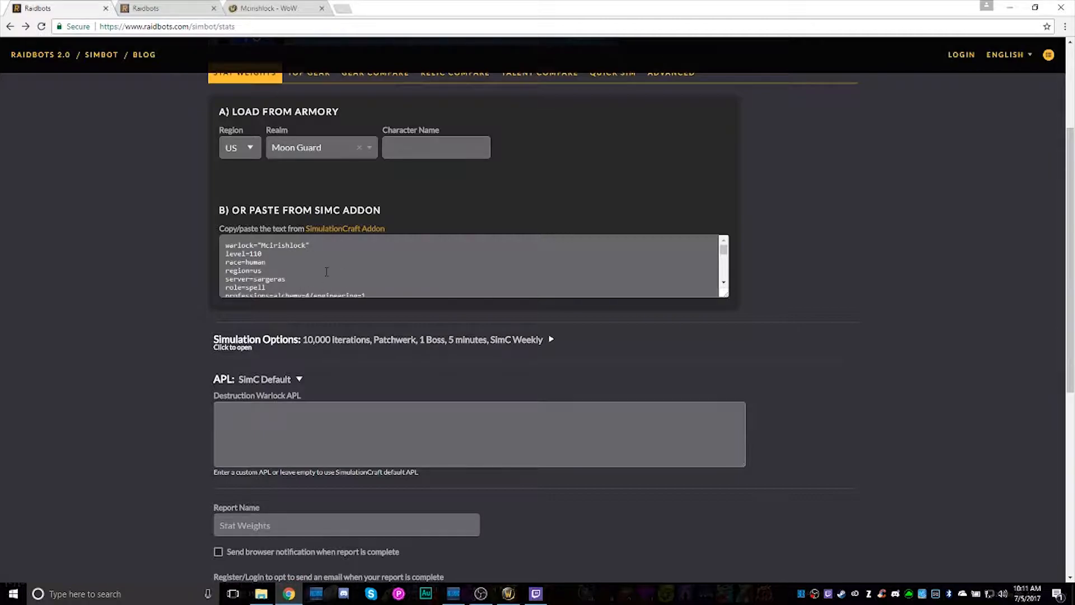
scroll(259, 394, "down", 5)
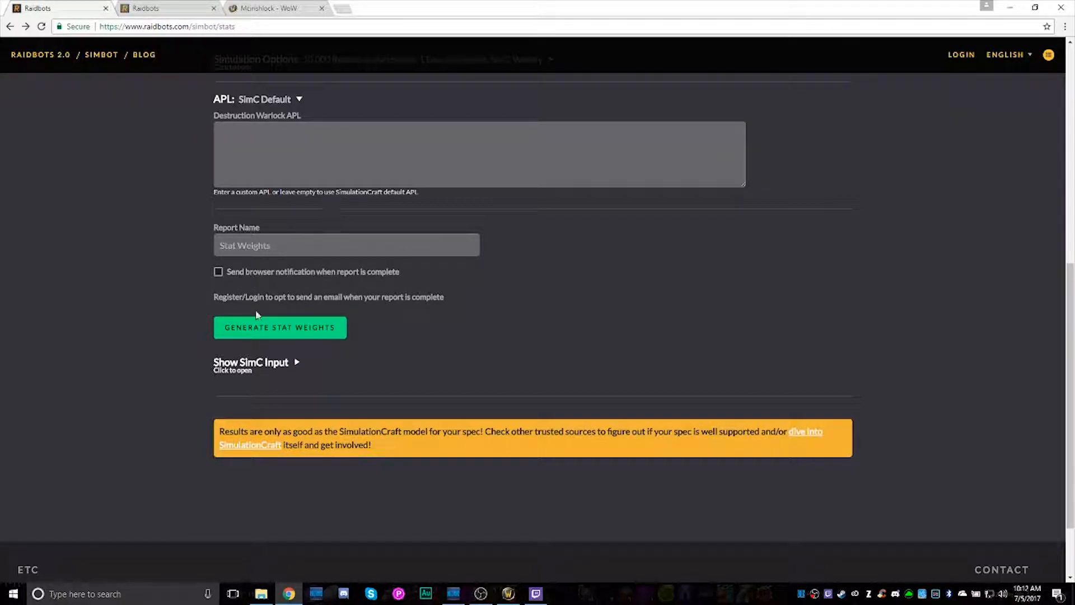
scroll(159, 160, "up", 8)
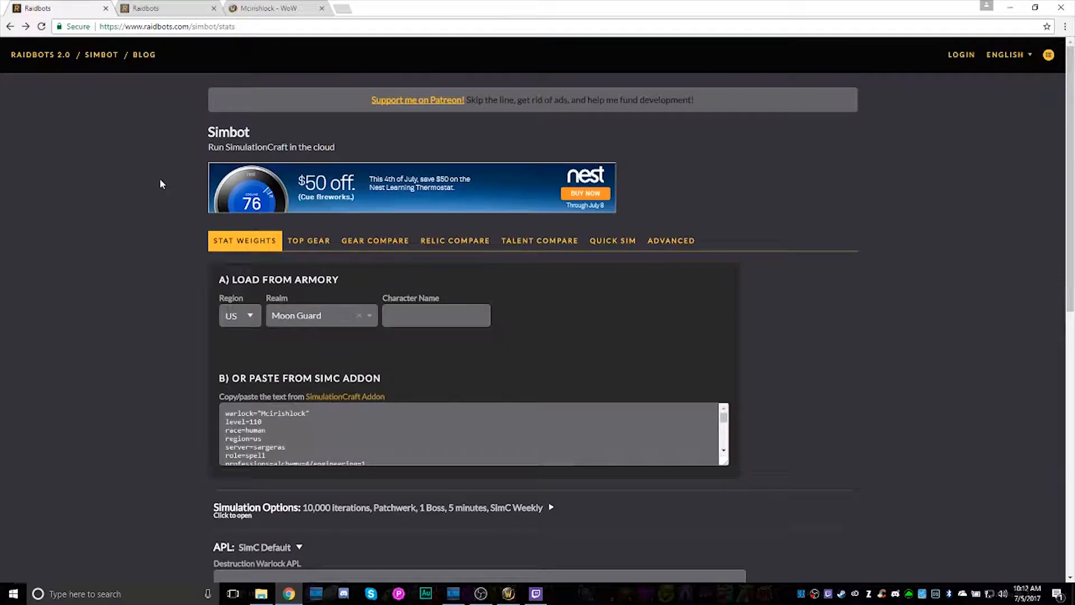
Reopen Stat Weights from the Simbot overview and generate stat weights from the SimC addon text with the default simulation options.
left_click(30, 55)
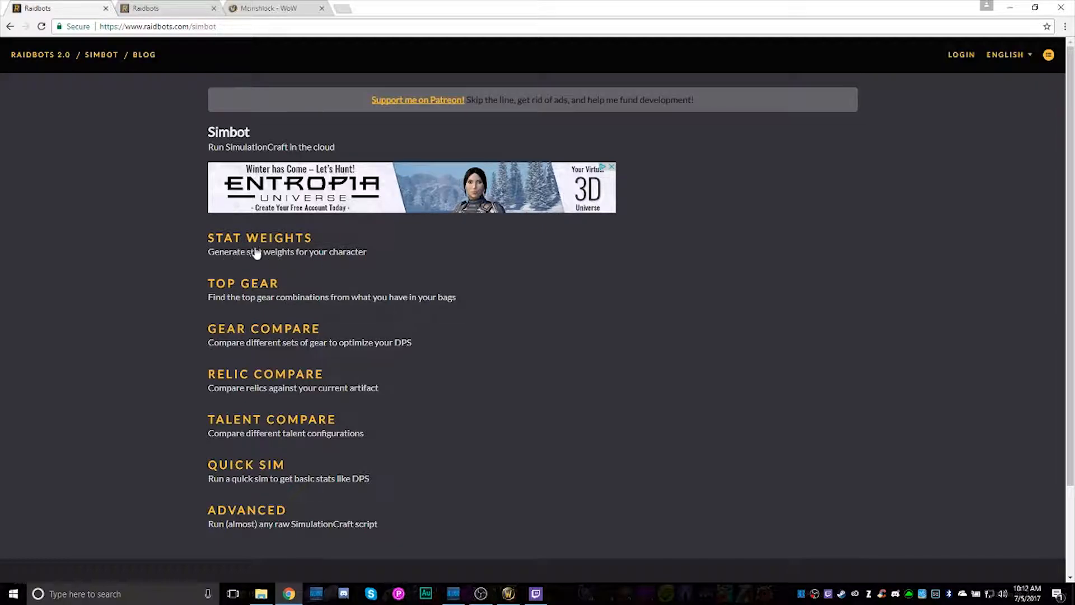
left_click(232, 238)
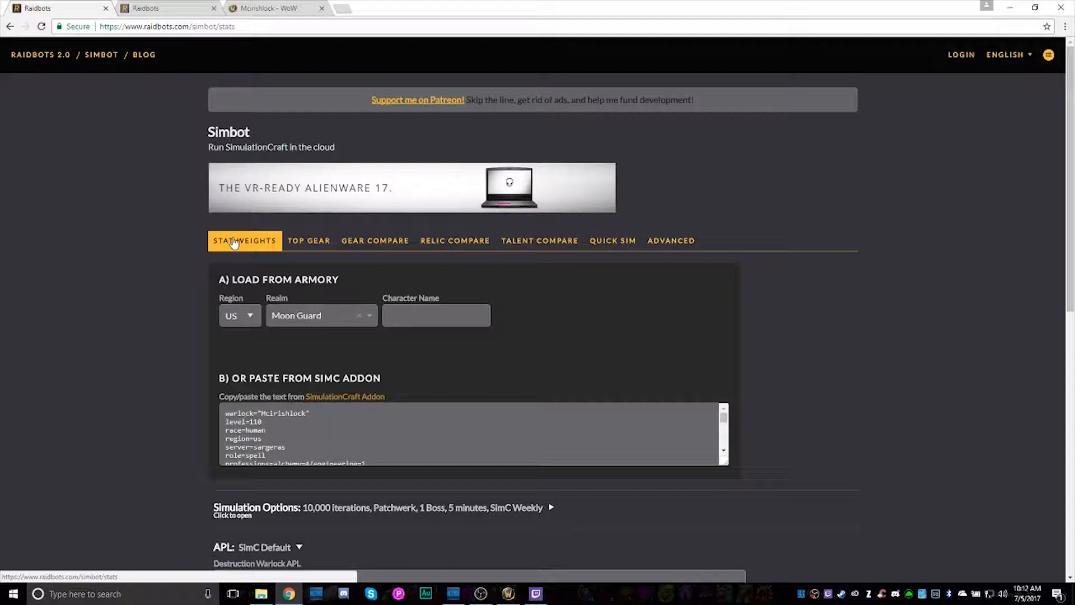
scroll(252, 370, "down", 2)
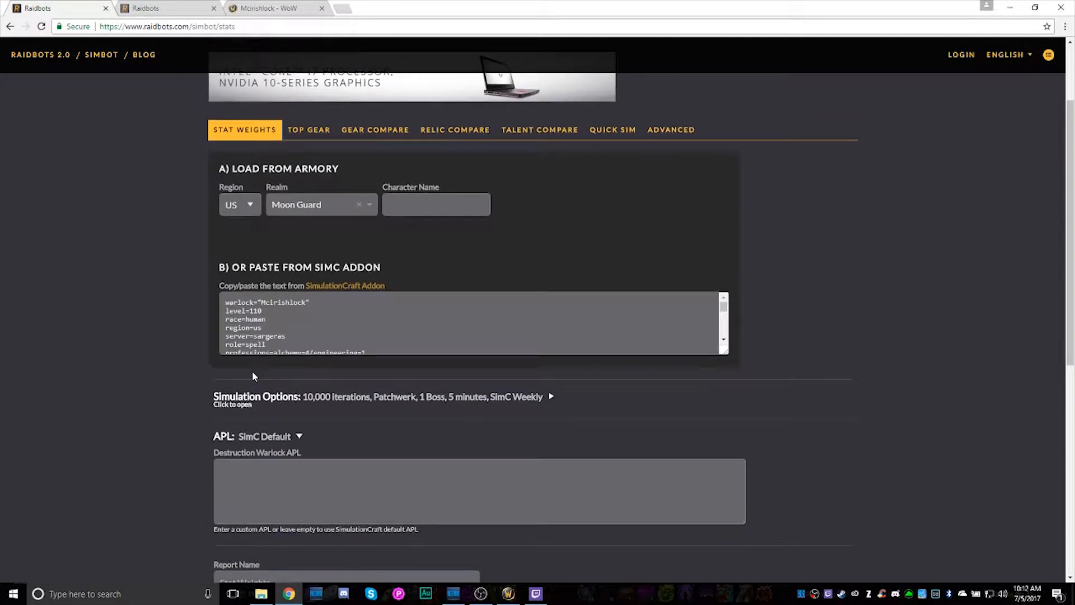
scroll(297, 353, "down", 10)
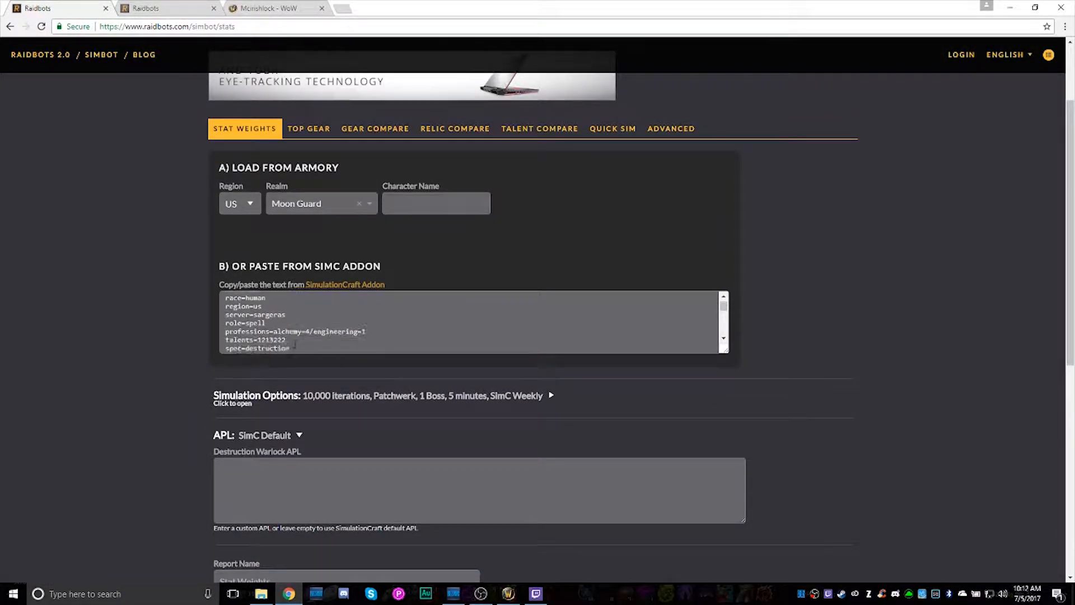
scroll(286, 409, "down", 2)
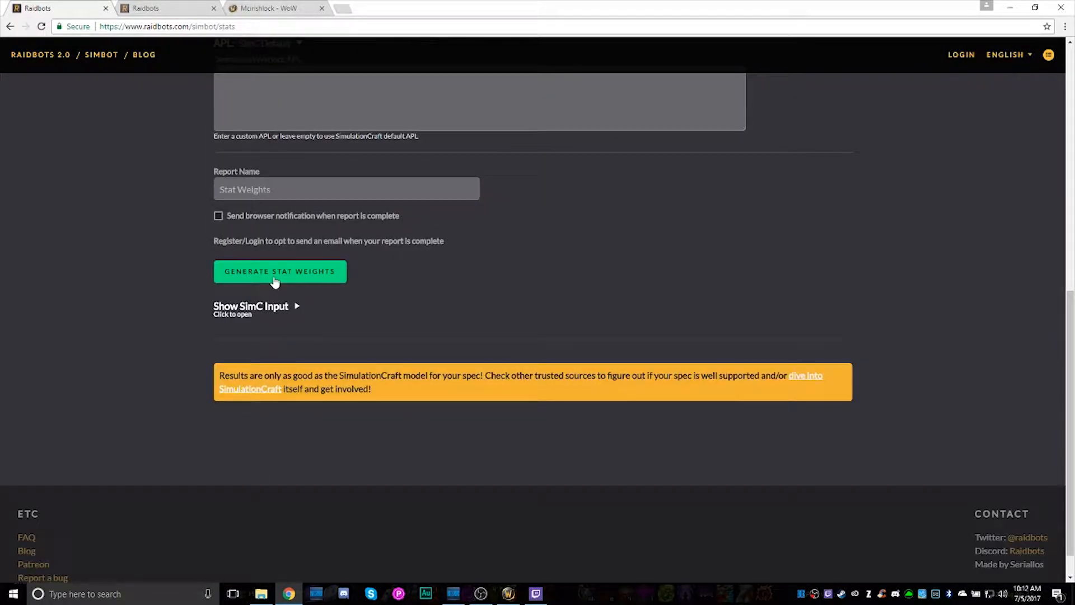
left_click(274, 274)
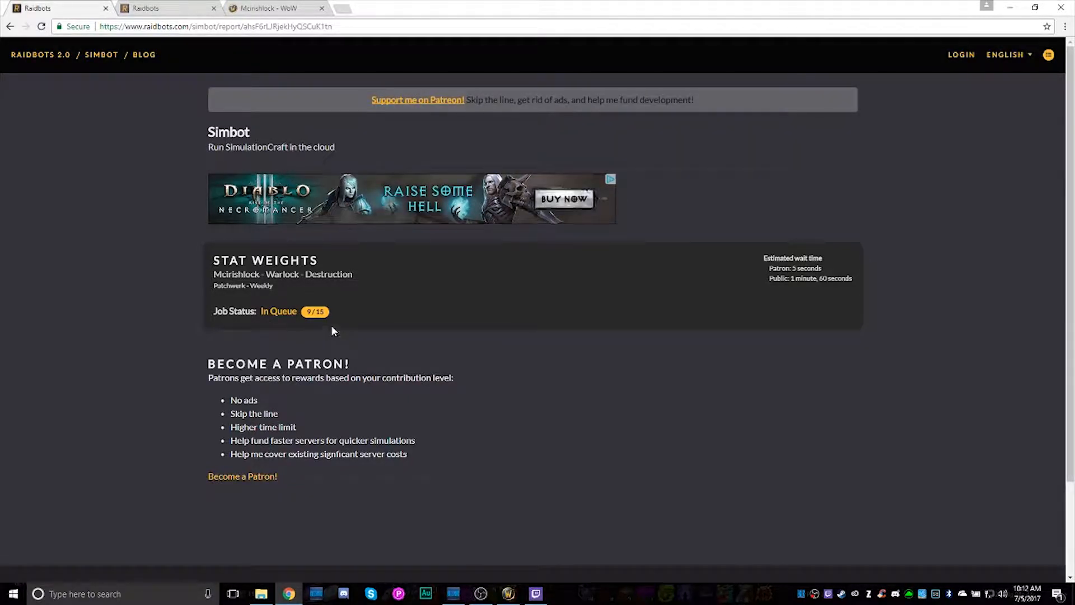
Examine the finished Raidbots report's gear and talent tooltips, stat weights and Pawn string.
left_click(166, 9)
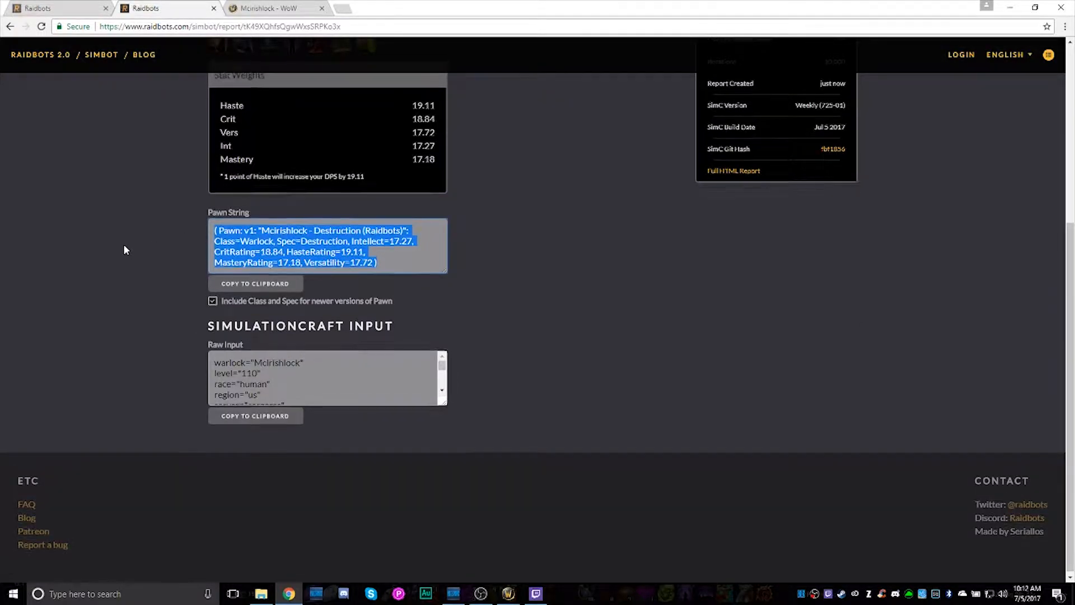
scroll(123, 244, "up", 5)
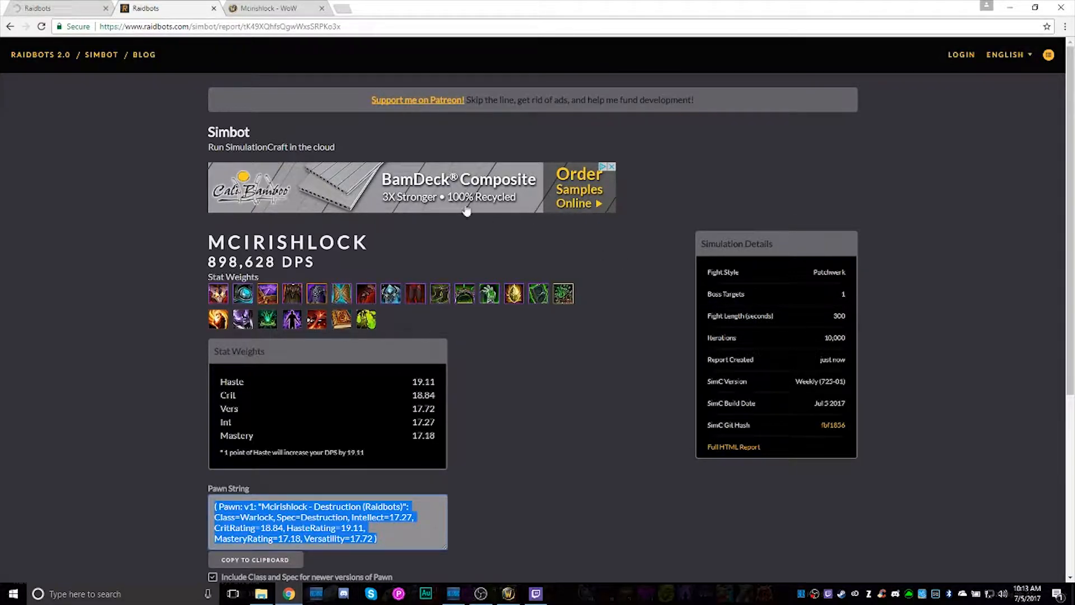
mouse_move(391, 294)
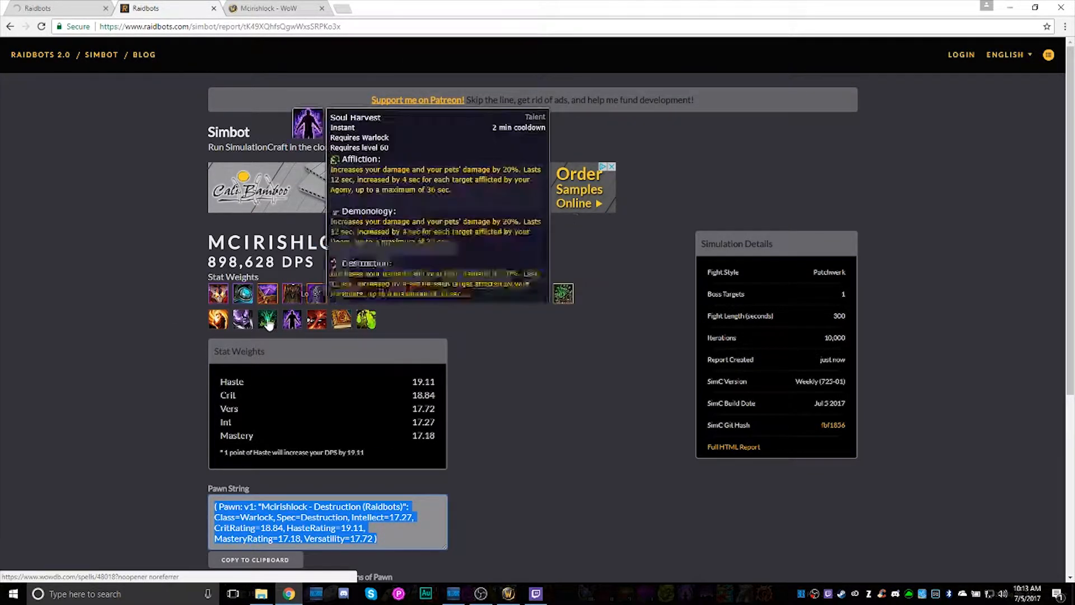
mouse_move(290, 305)
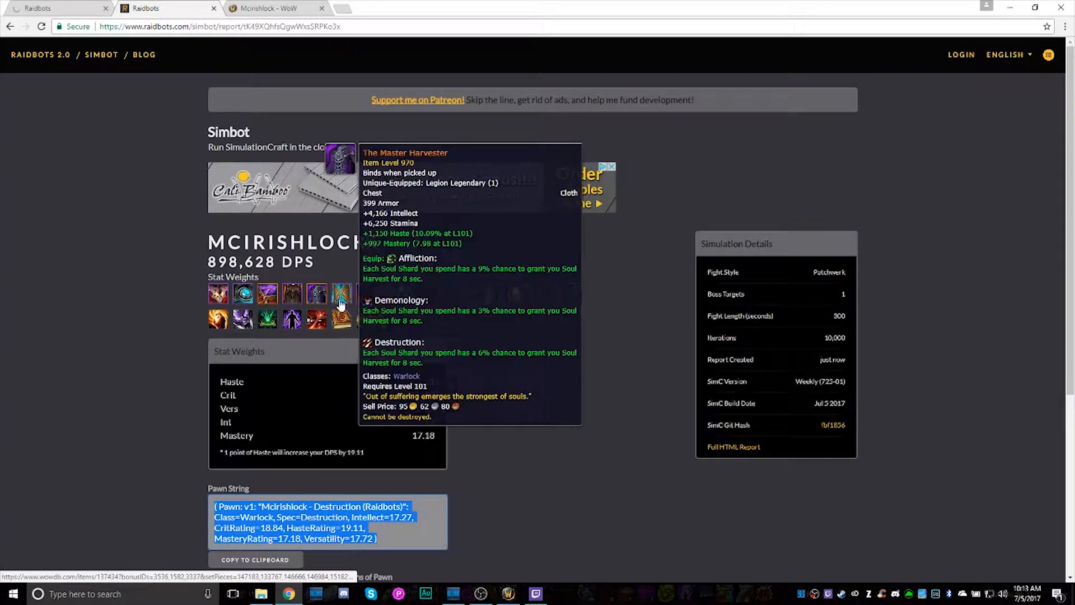
mouse_move(463, 303)
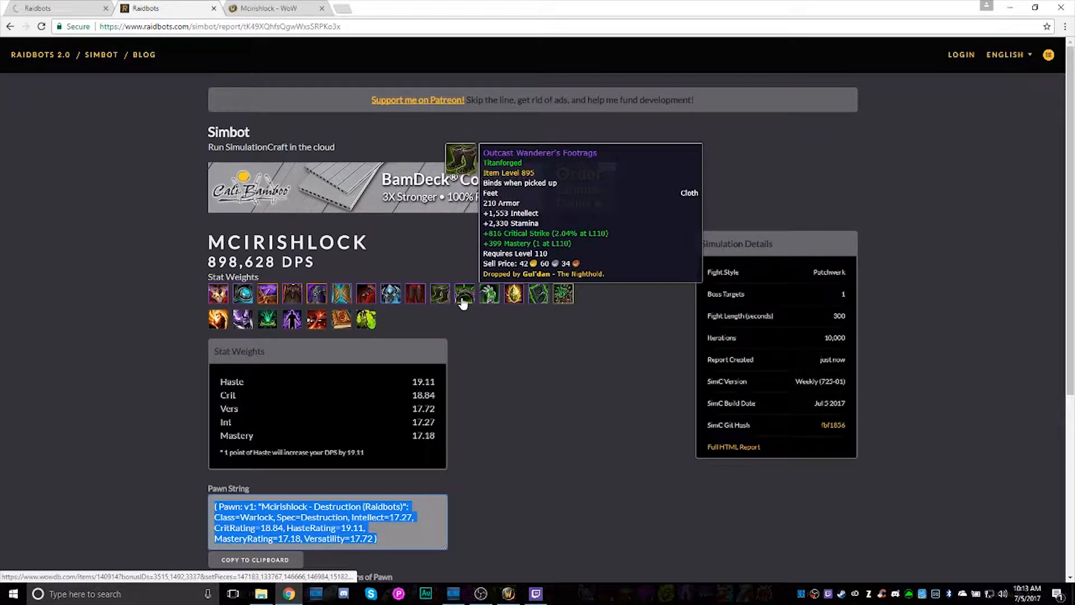
scroll(491, 363, "down", 4)
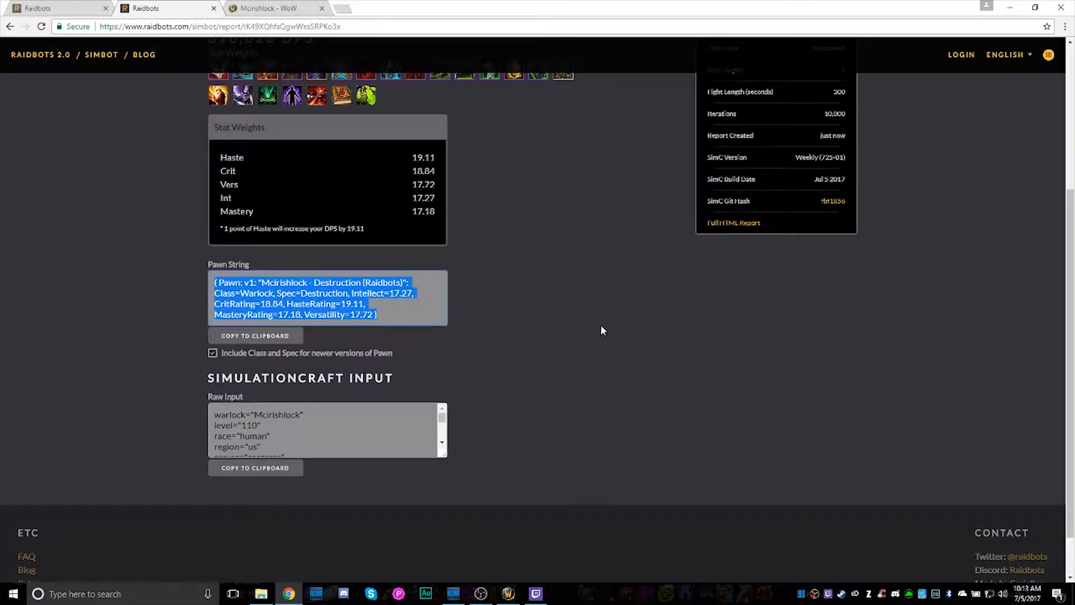
scroll(244, 190, "up", 2)
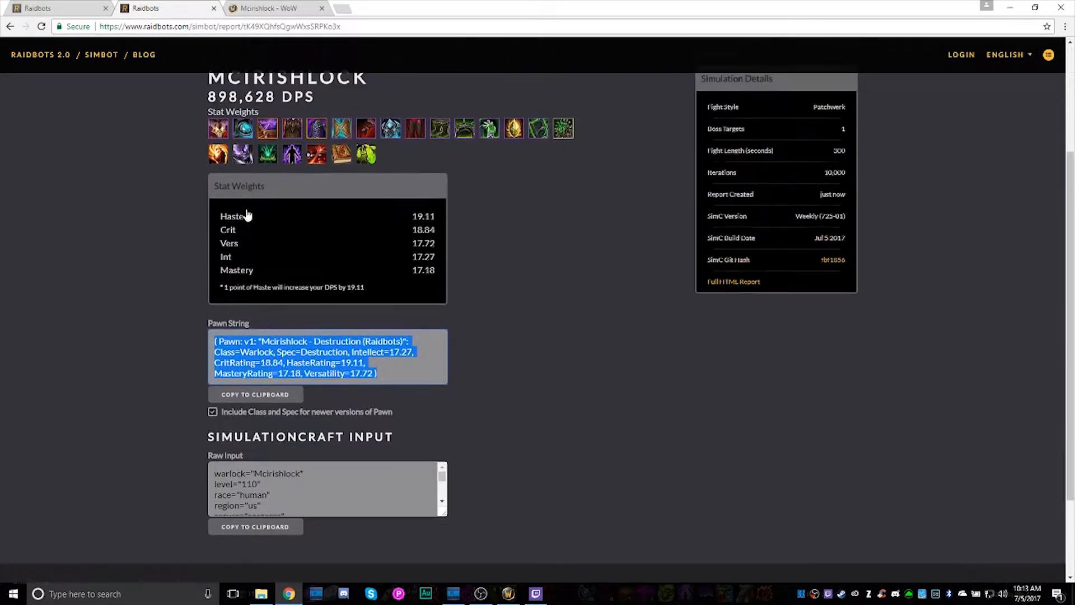